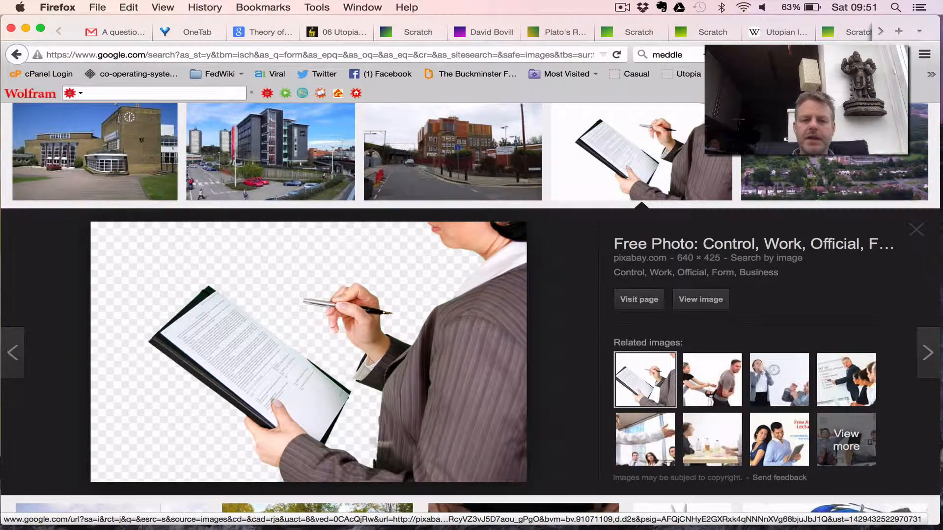
- Open the source page of the clipboard photo on Pixabay and copy its web address
left_click(631, 306)
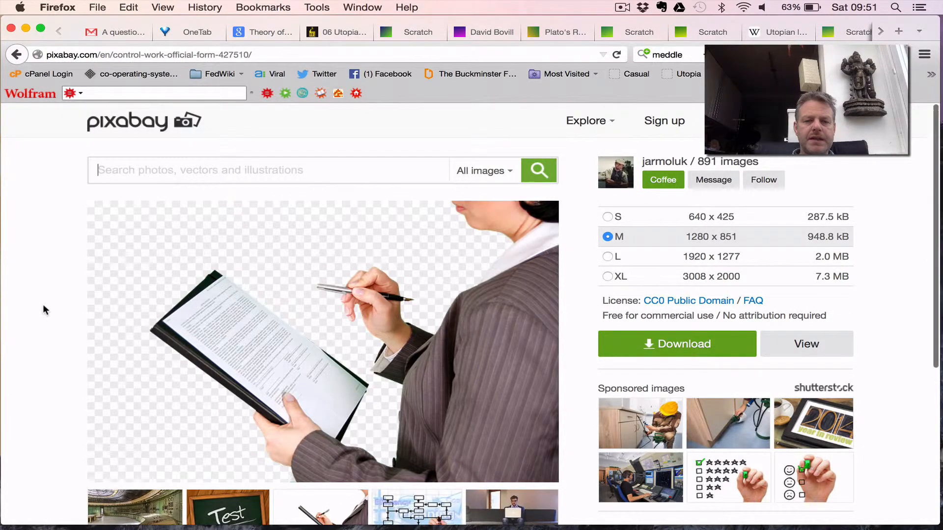
scroll(43, 304, "down", 5)
scroll(43, 304, "down", 5)
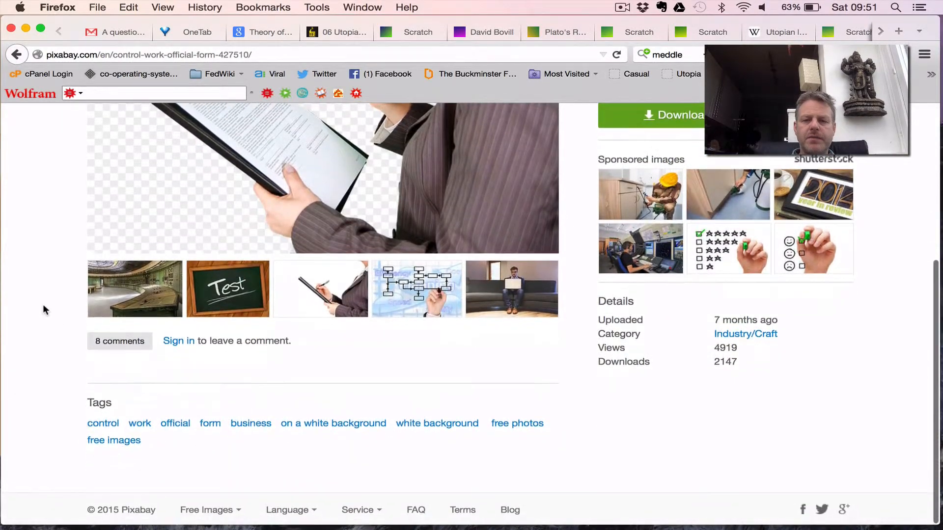
scroll(43, 305, "up", 4)
scroll(43, 310, "up", 2)
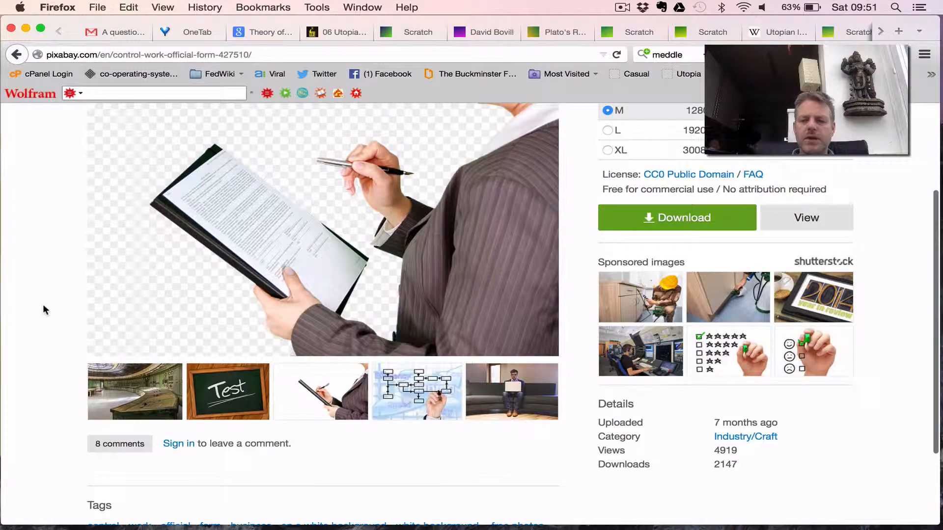
scroll(44, 309, "up", 5)
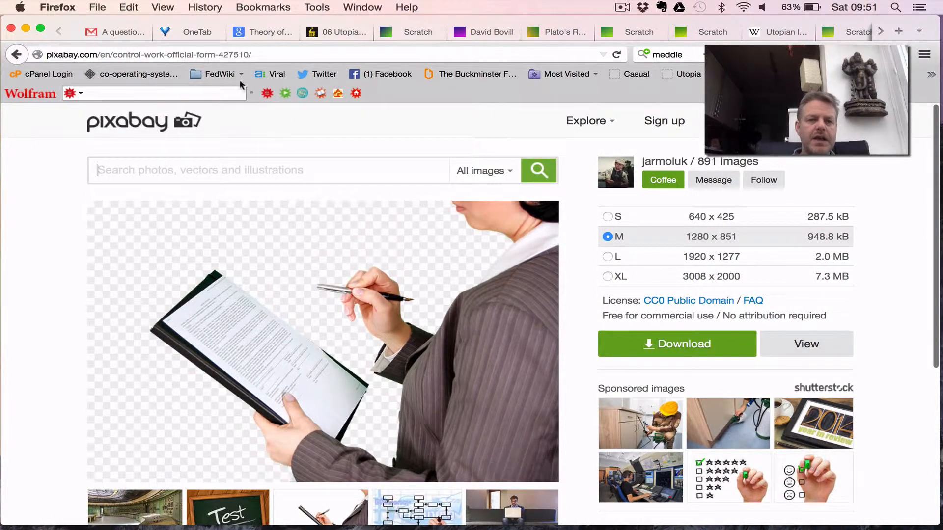
left_click(219, 56)
key("super+c")
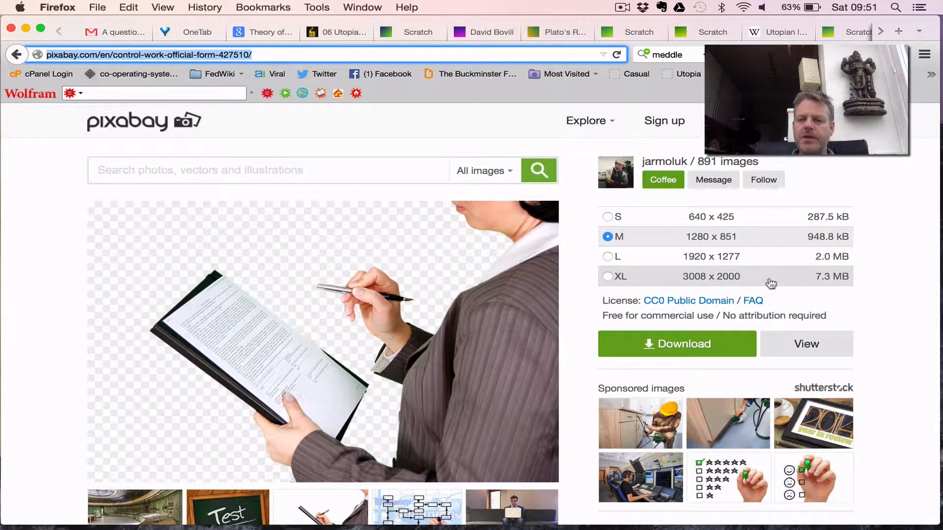
scroll(877, 301, "down", 5)
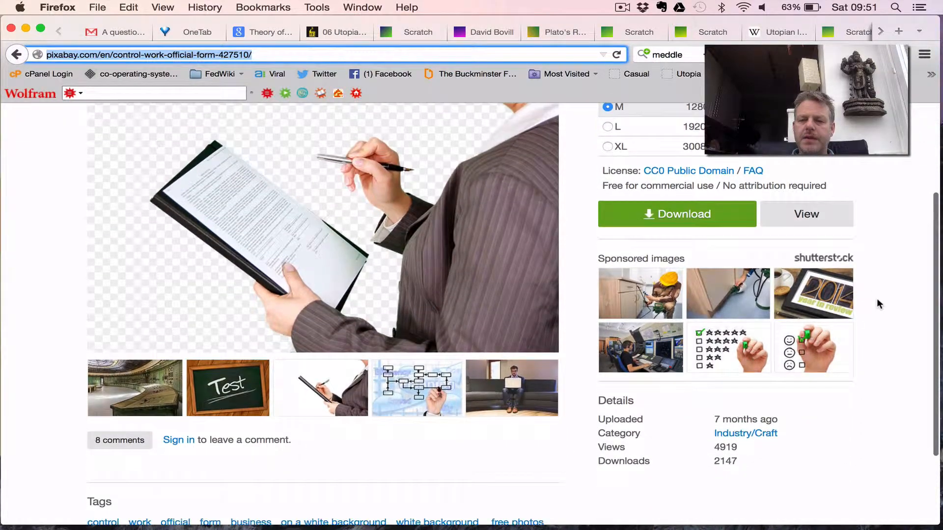
scroll(877, 300, "down", 3)
scroll(877, 299, "down", 3)
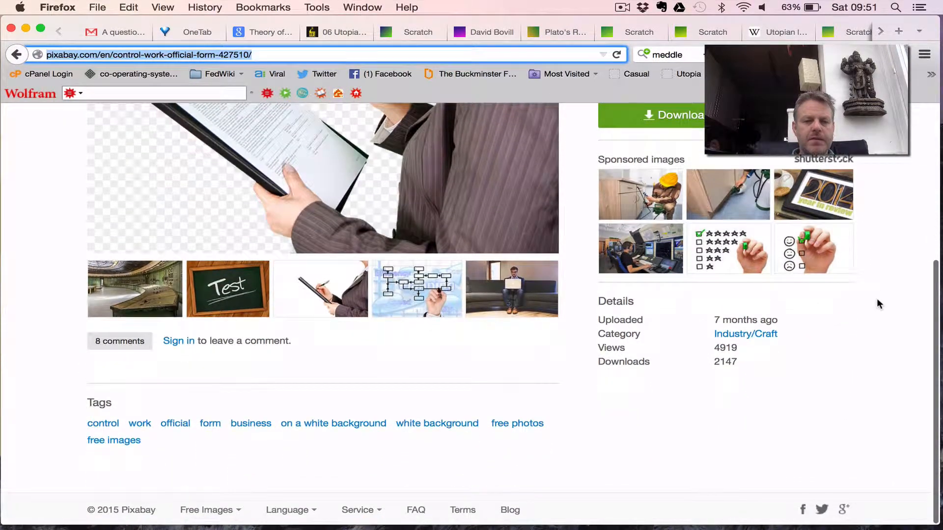
scroll(877, 299, "up", 10)
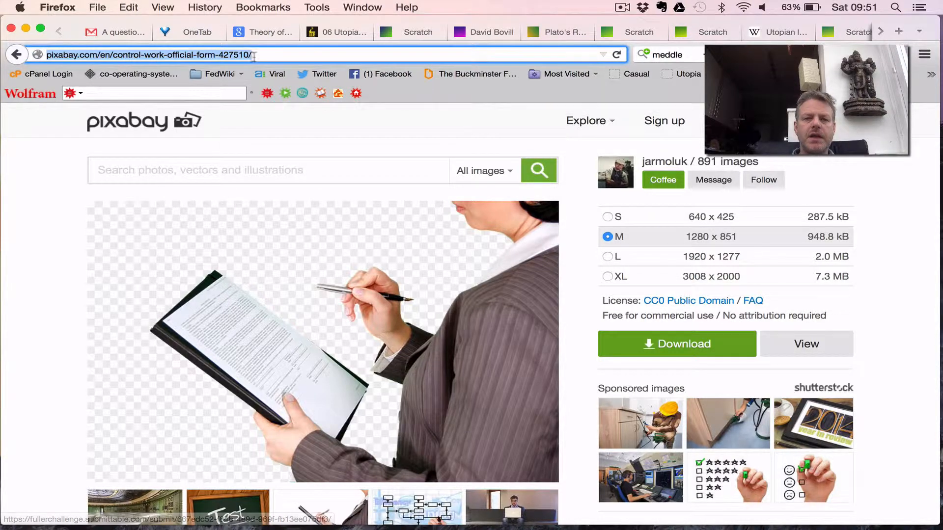
- Go through the open wiki pages to the empty Scratch page on tekno.world
left_click(415, 34)
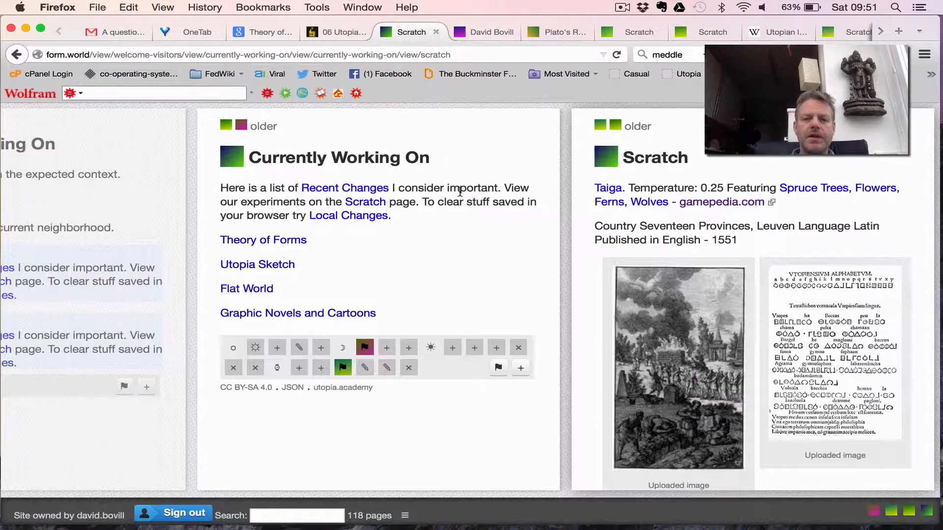
left_click(477, 35)
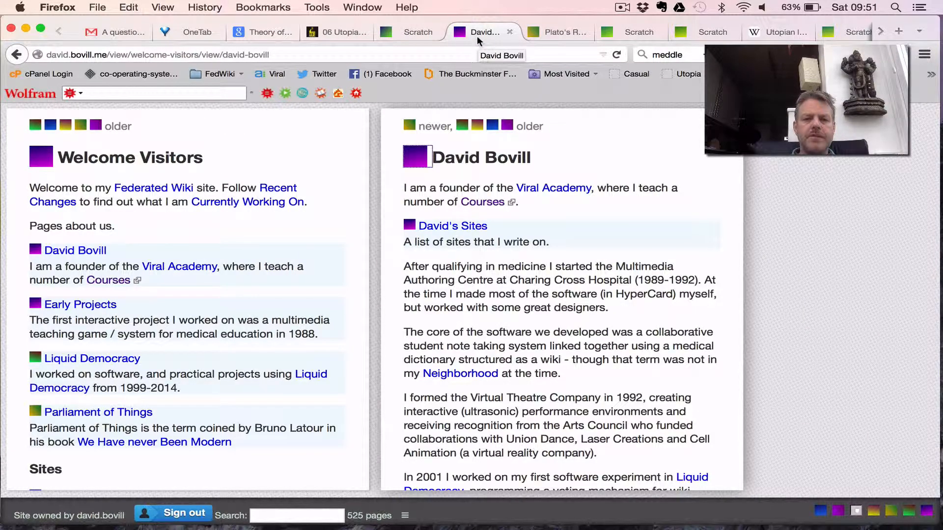
left_click(560, 34)
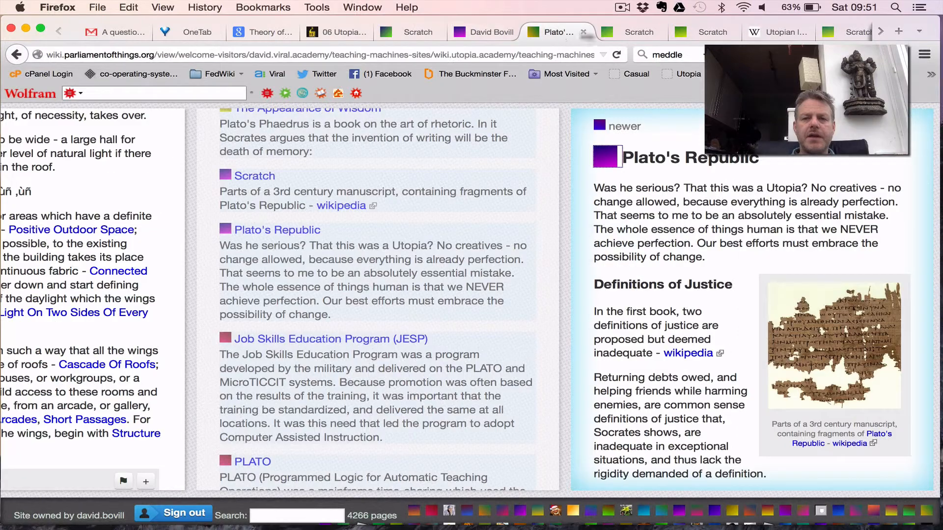
left_click(627, 34)
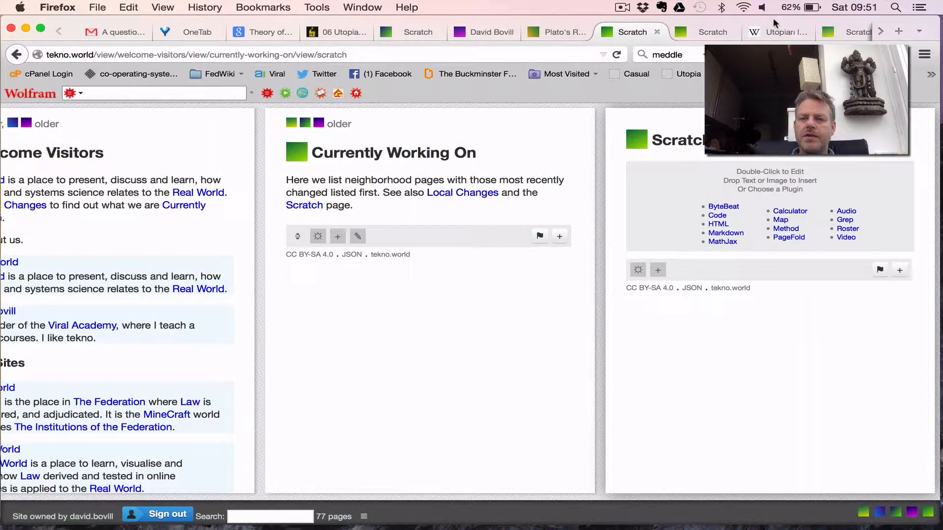
- Arrange iPhoto's Free Culture Images stream beside the wiki and insert the control-427510 photo into the Scratch page's empty item
left_click_drag(774, 20, 524, 25)
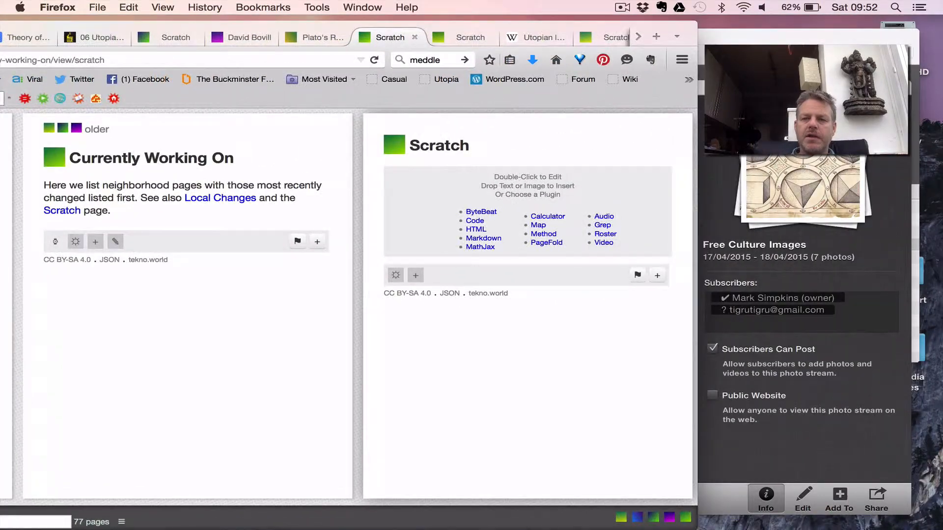
left_click(727, 89)
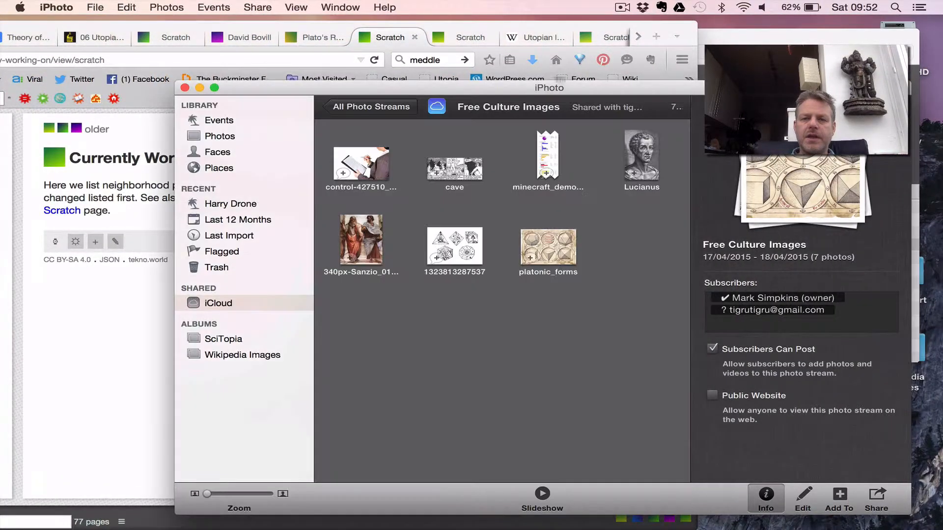
left_click_drag(395, 88, 737, 78)
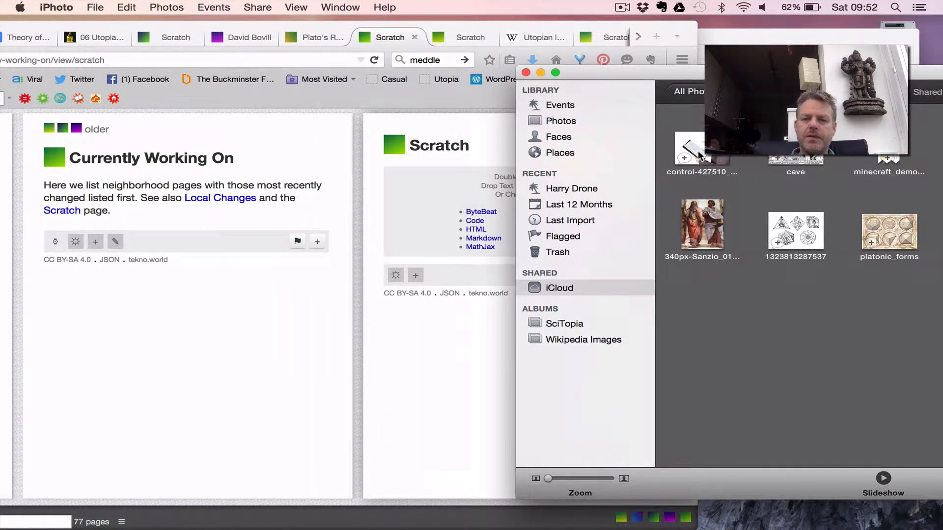
left_click_drag(700, 155, 461, 202)
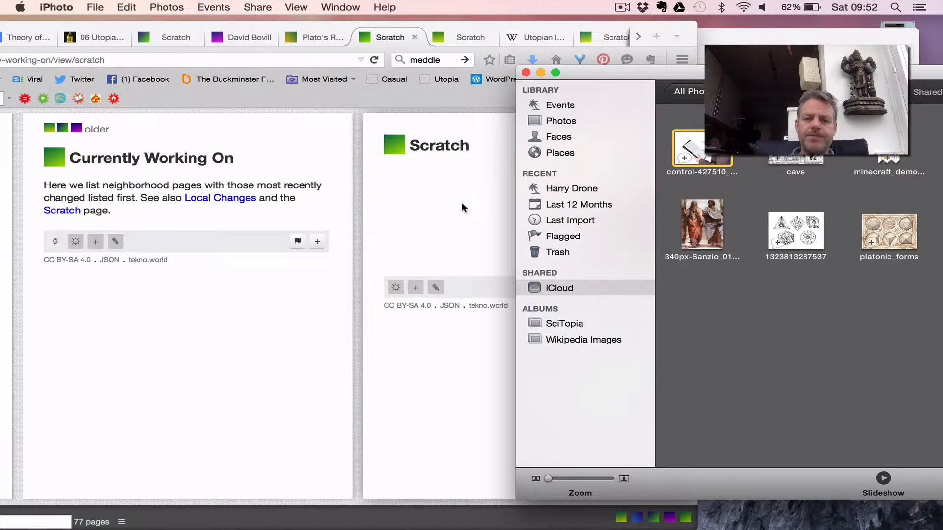
left_click(429, 25)
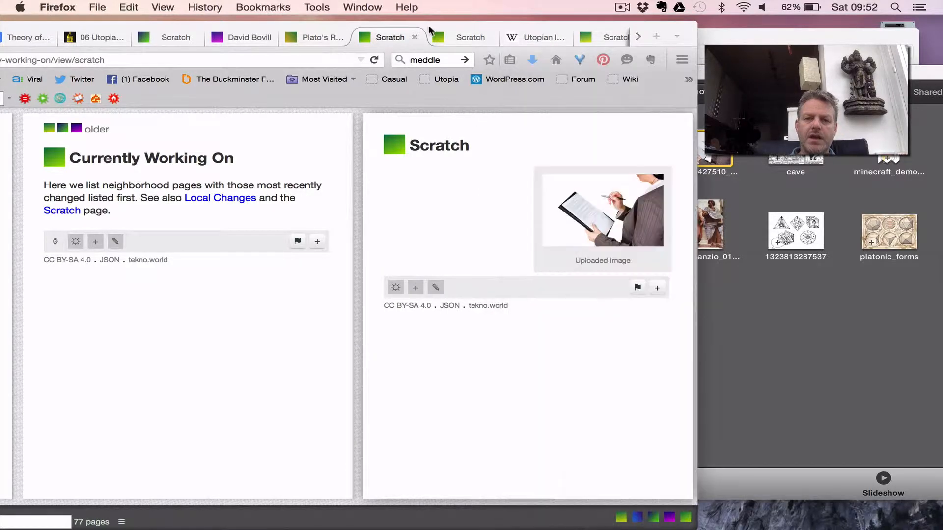
- Add a new item to the Scratch page and insert the platonic_forms image from iPhoto into it
left_click(657, 288)
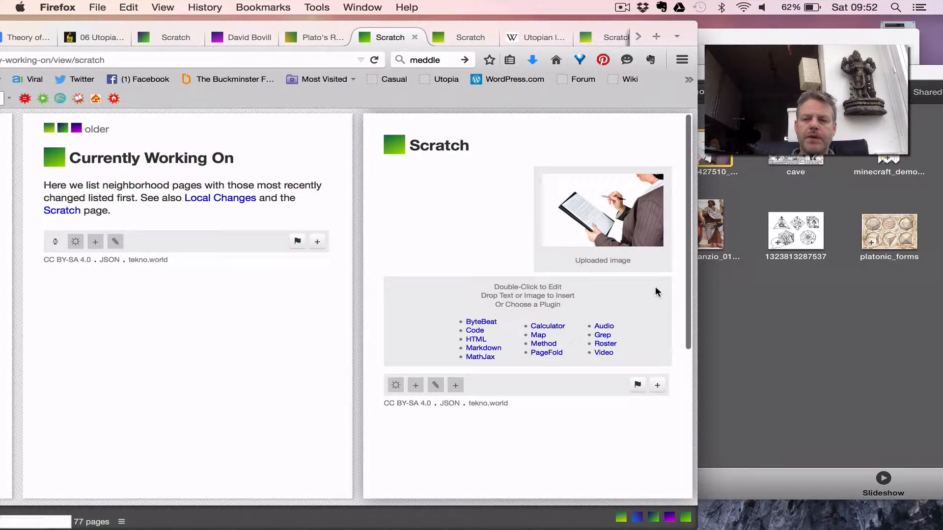
left_click(889, 228)
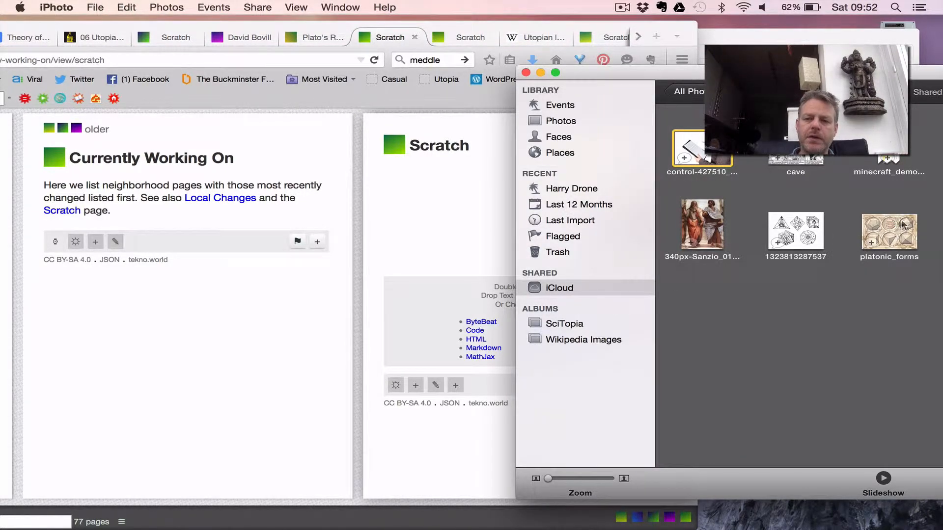
left_click_drag(905, 225, 476, 297)
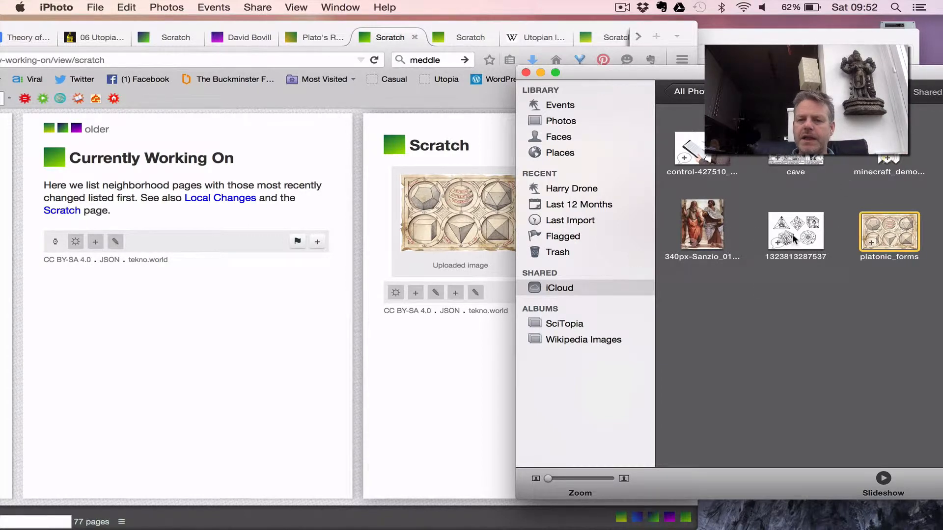
left_click_drag(792, 234, 446, 367)
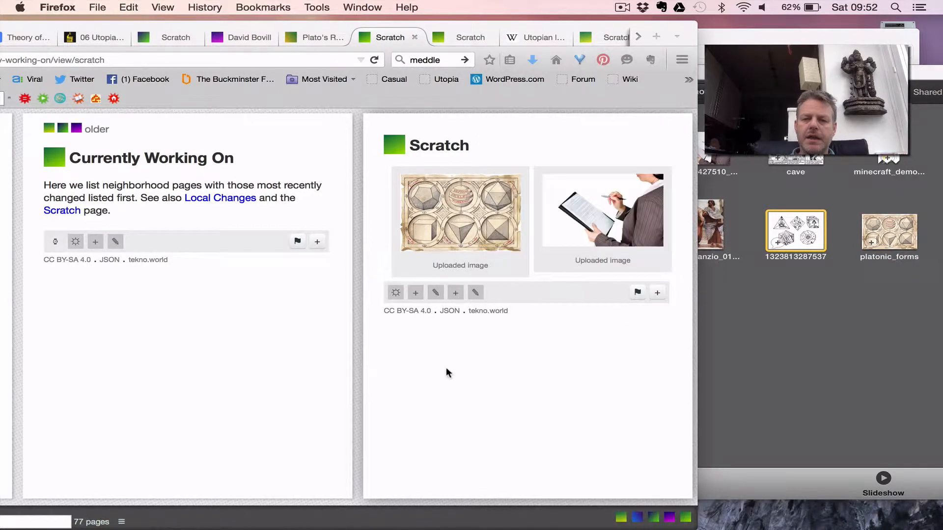
left_click(657, 293)
left_click_drag(784, 237, 495, 329)
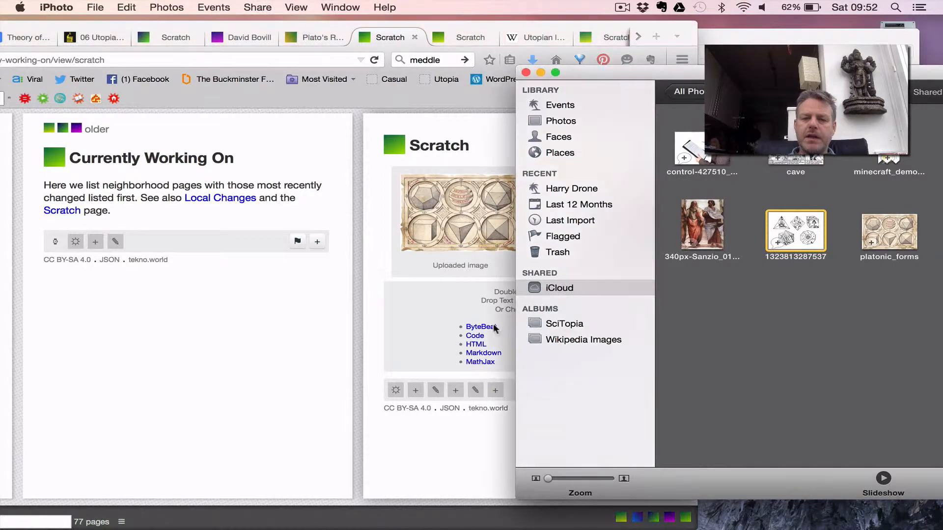
left_click_drag(791, 221, 439, 311)
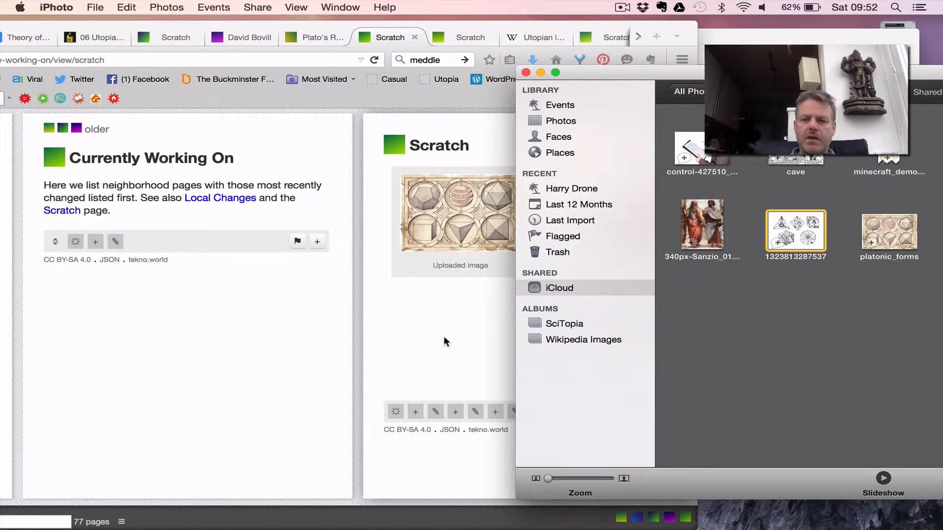
left_click(443, 336)
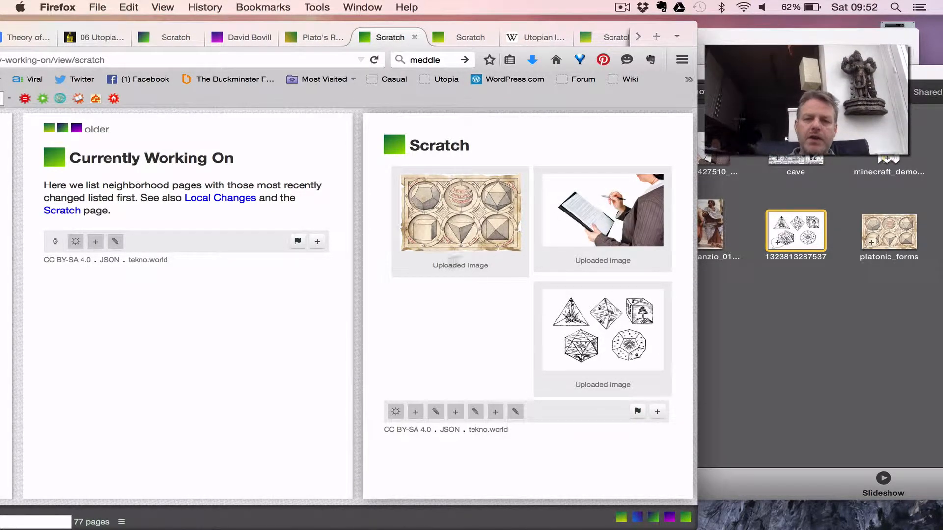
left_click_drag(26, 22, 267, 16)
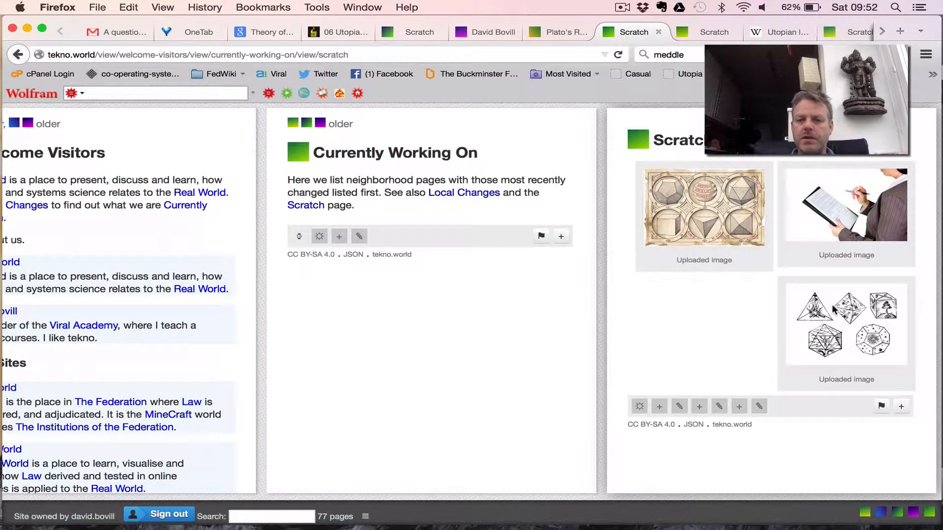
double_click(843, 256)
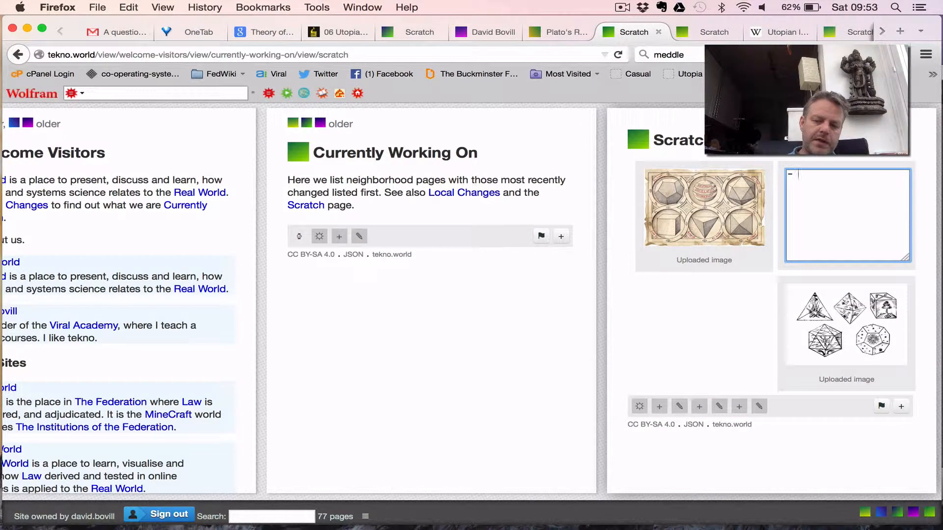
type("- [")
type("http://pixabay.com/en/control-work-official-form-427510/")
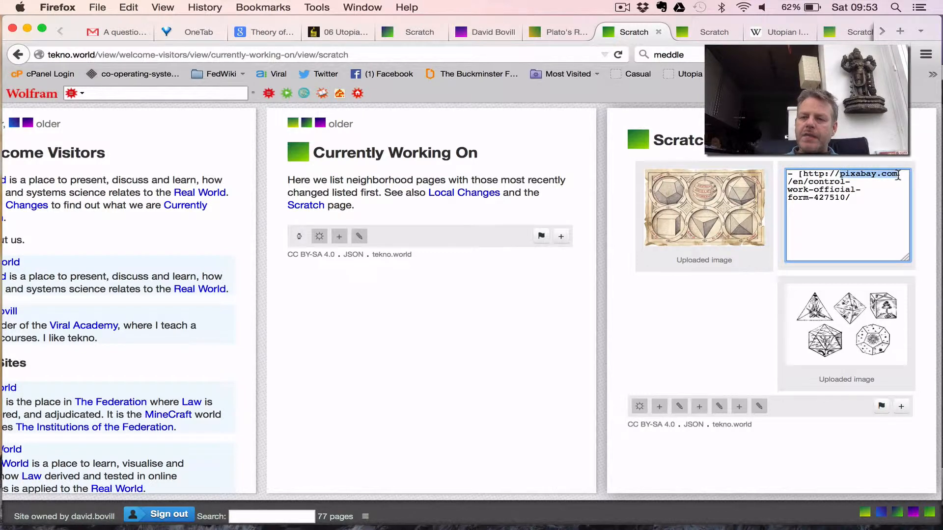
key("super+c")
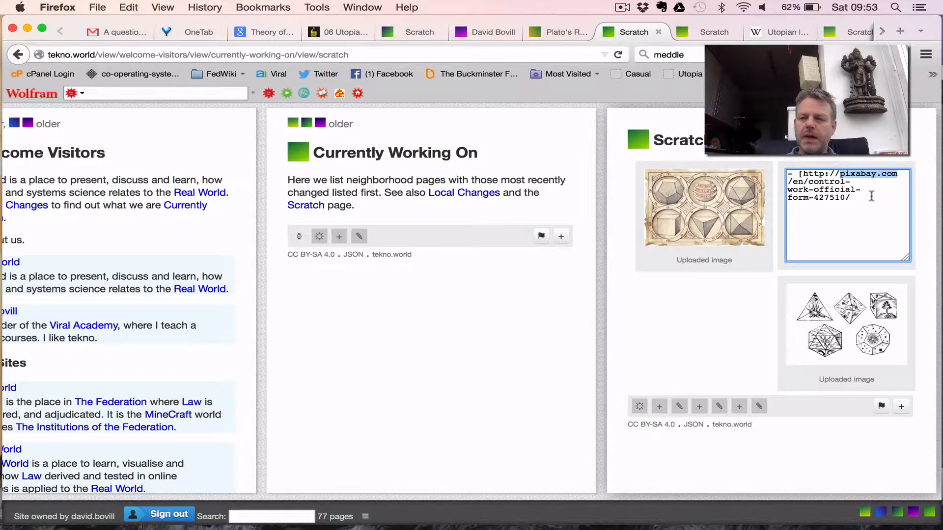
left_click(869, 198)
key("super+v")
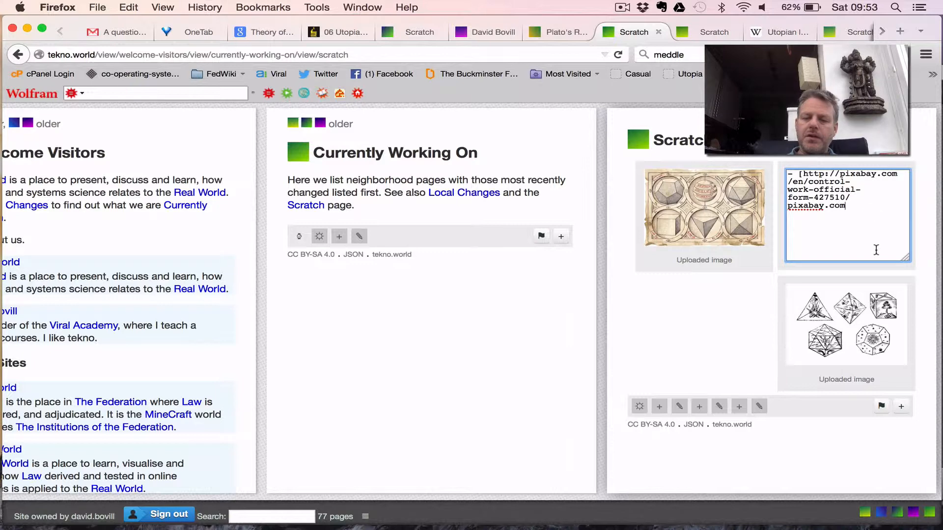
type("]")
key("super+s")
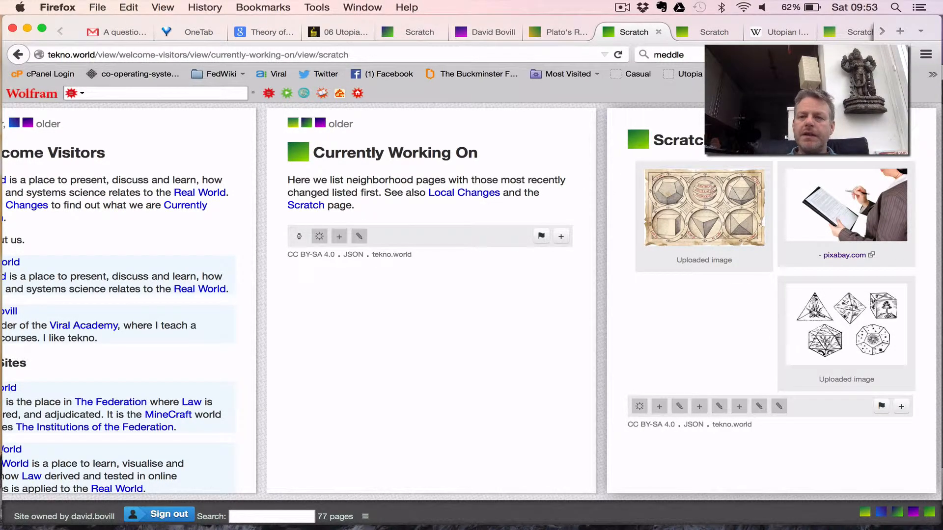
- Return to the clipboard photo's Pixabay page and examine its author, license and image details
left_click(883, 31)
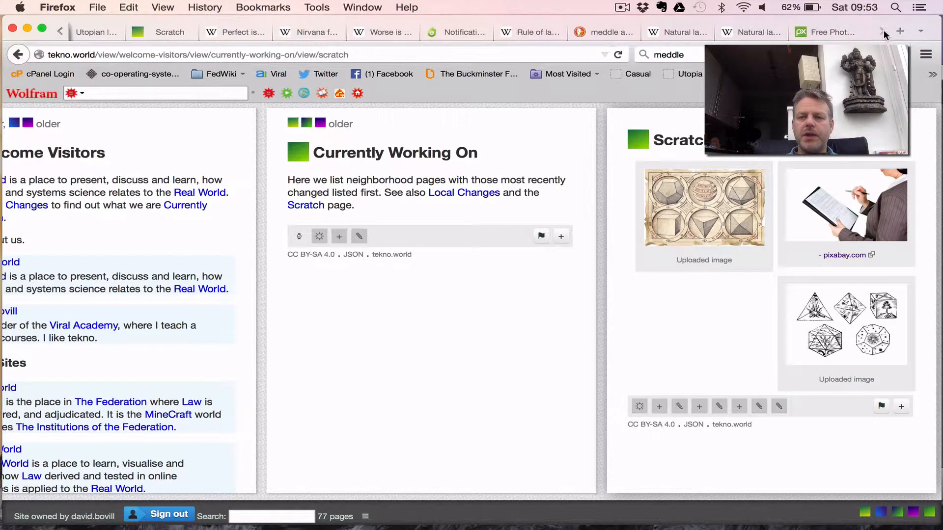
left_click(819, 31)
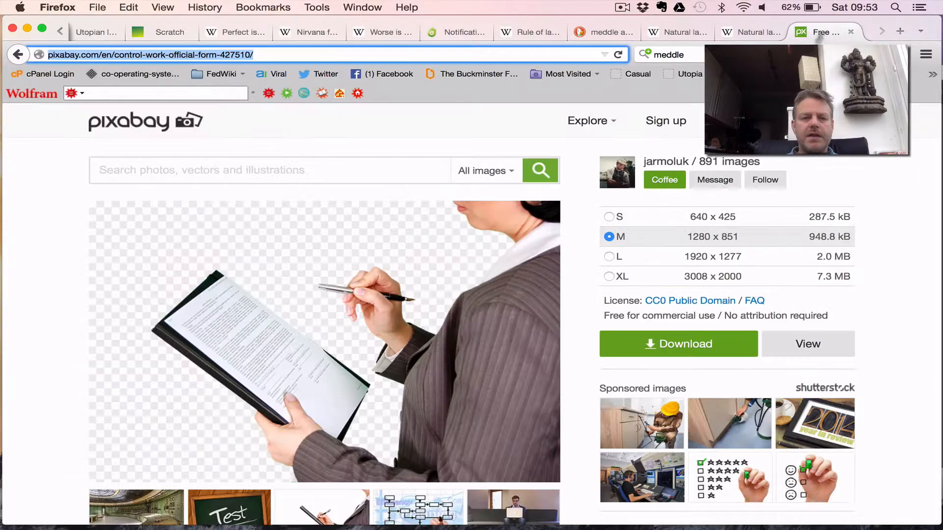
scroll(491, 288, "down", 5)
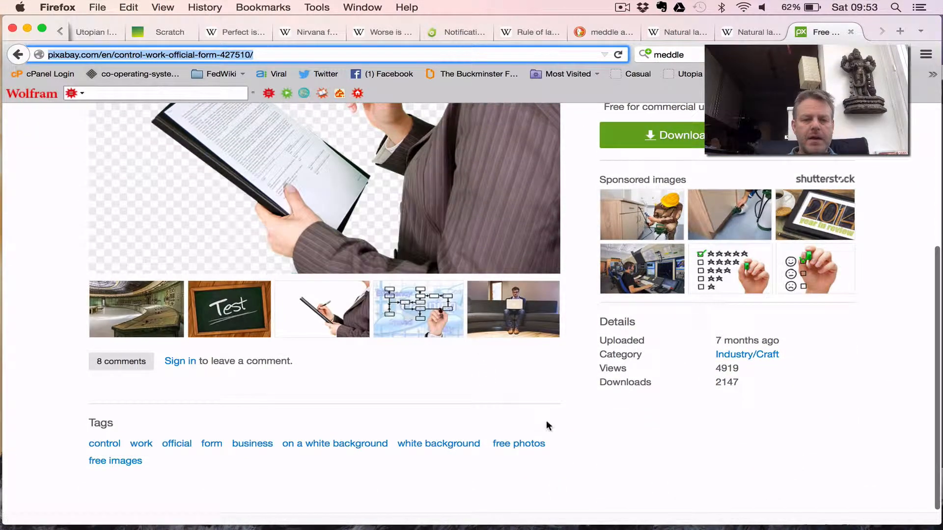
scroll(546, 426, "up", 2)
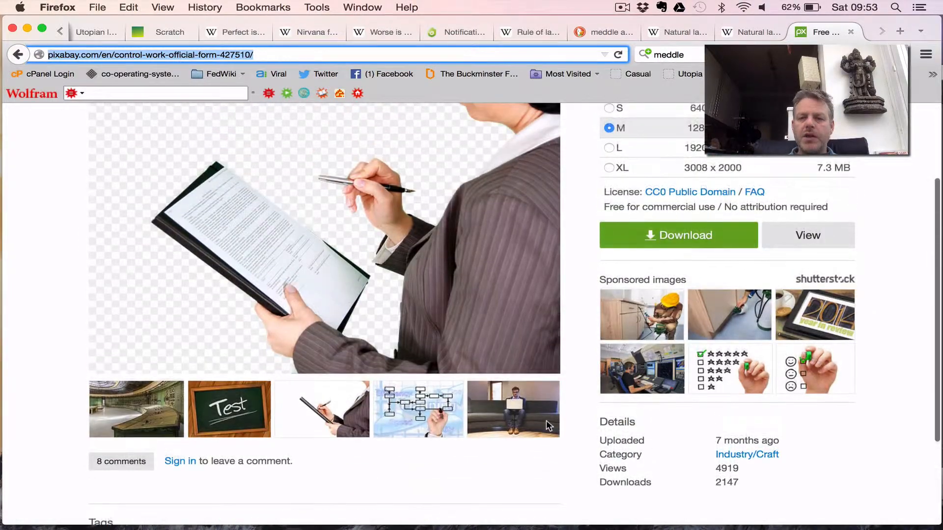
scroll(563, 396, "up", 1)
scroll(572, 402, "up", 2)
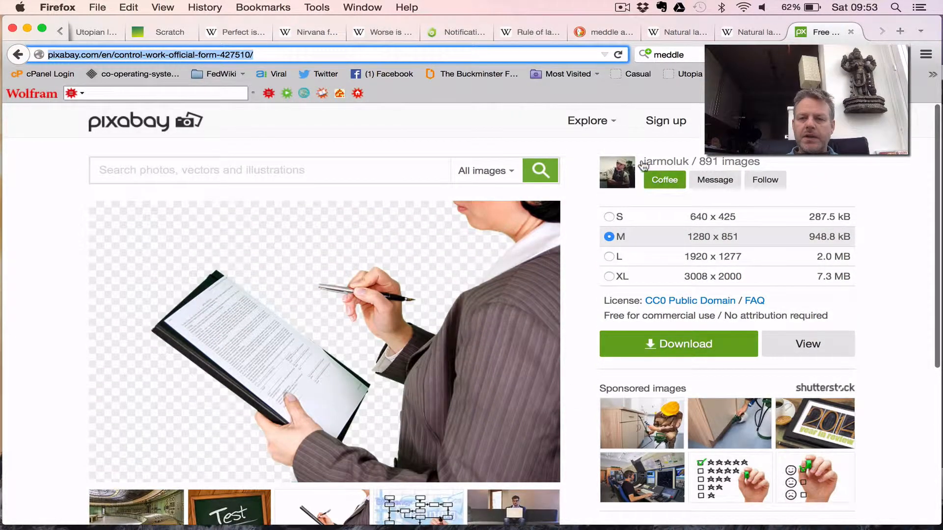
- Copy the author's username from the clipboard photo's Pixabay page
left_click_drag(641, 158, 689, 166)
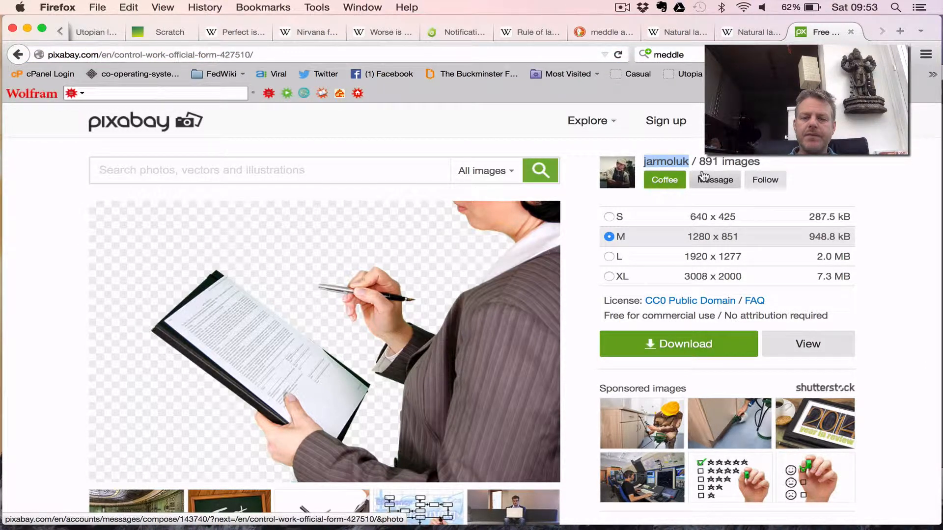
key("super+c")
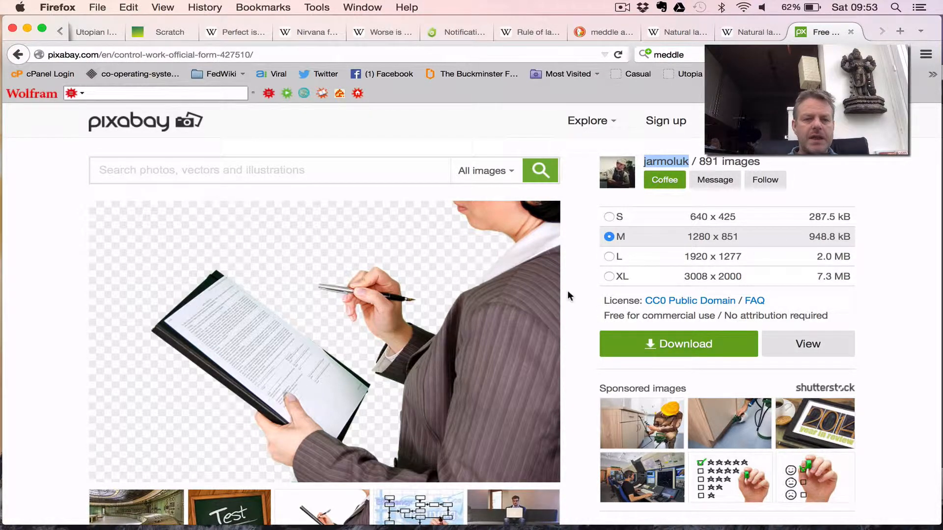
scroll(46, 390, "down", 5)
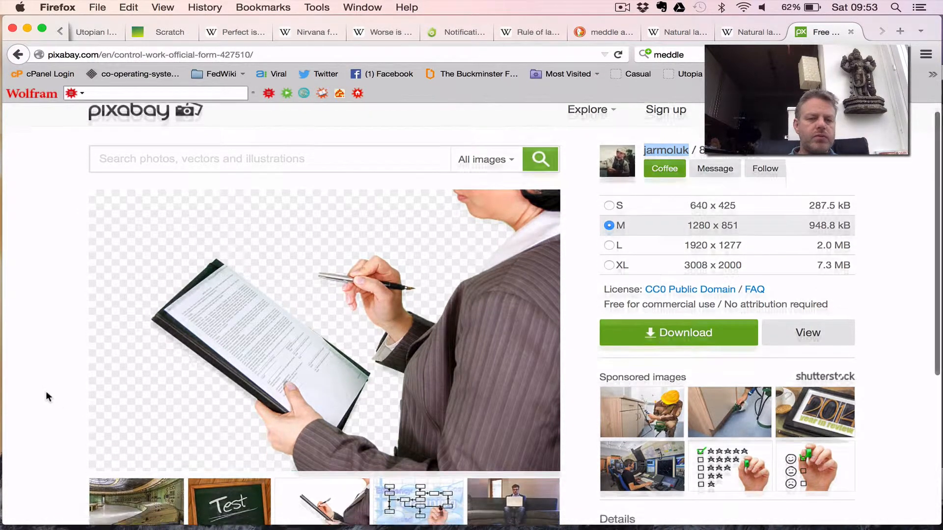
scroll(45, 391, "up", 5)
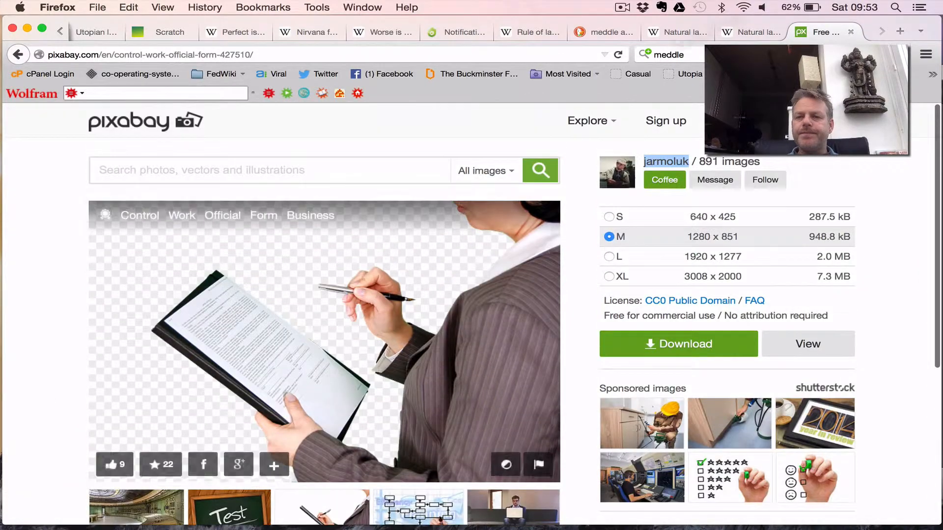
- Return to the tekno.world Scratch page that holds the clipboard photo
left_click(173, 34)
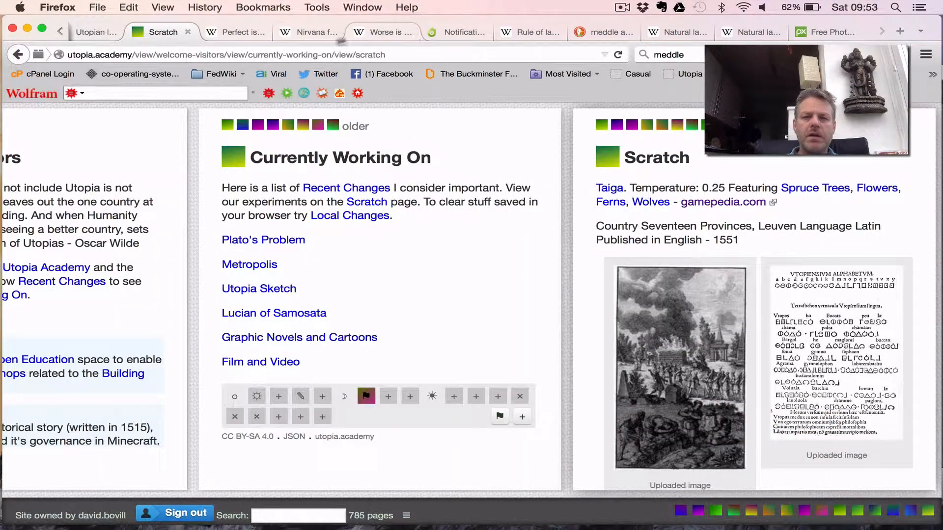
scroll(72, 35, "up", 3)
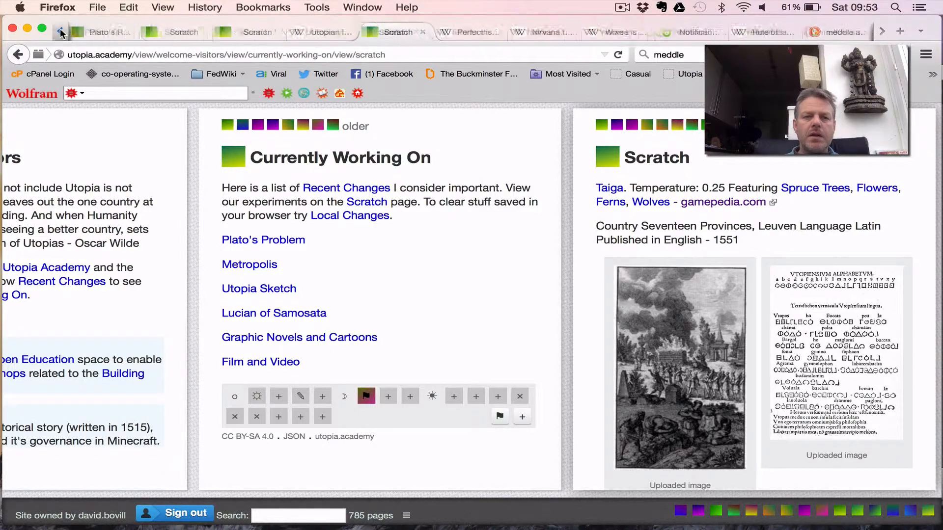
left_click(251, 34)
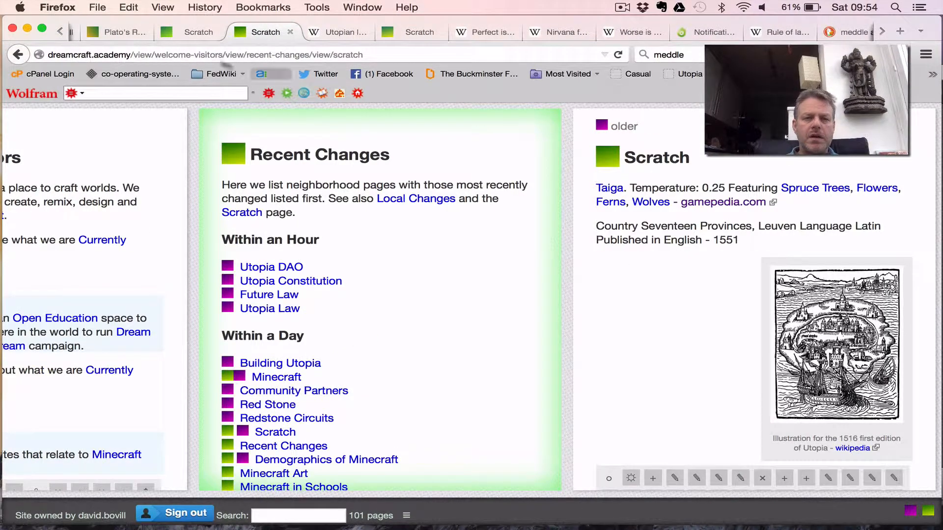
left_click(191, 33)
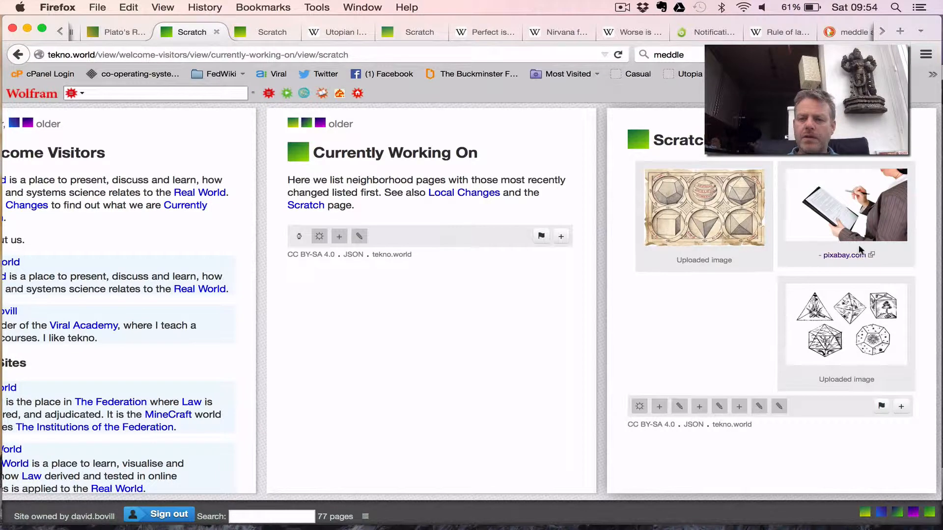
- Insert "[[Forms]] don't have to be dull" before the Pixabay link in the clipboard photo's caption and save it
double_click(813, 255)
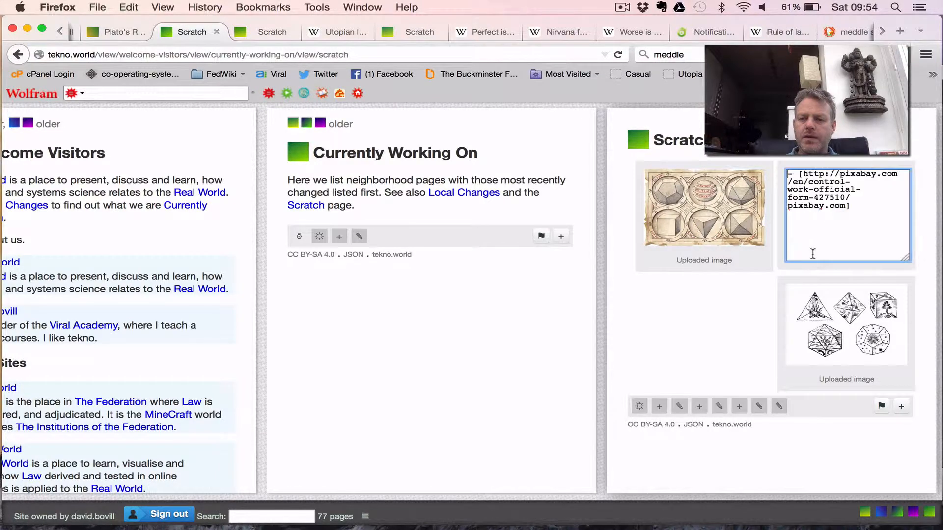
left_click(788, 175)
type("Forms don't have to be")
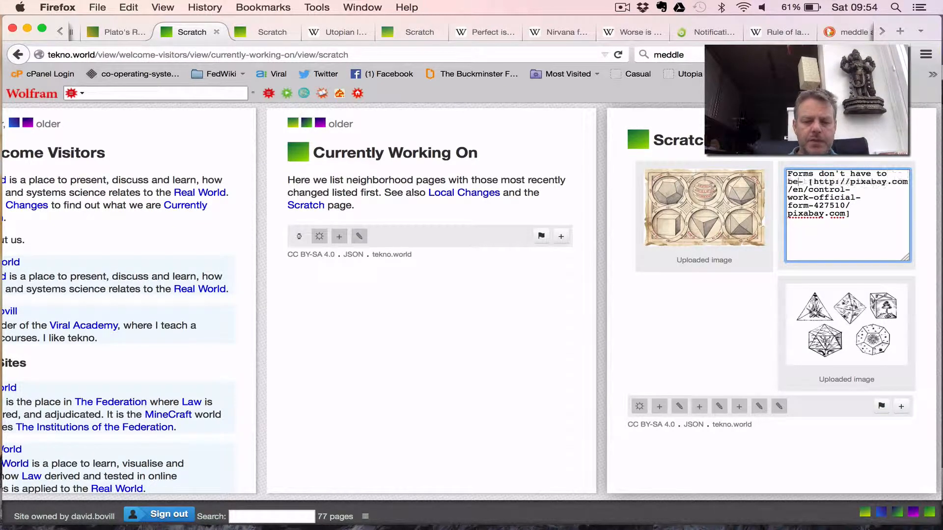
type(" dull")
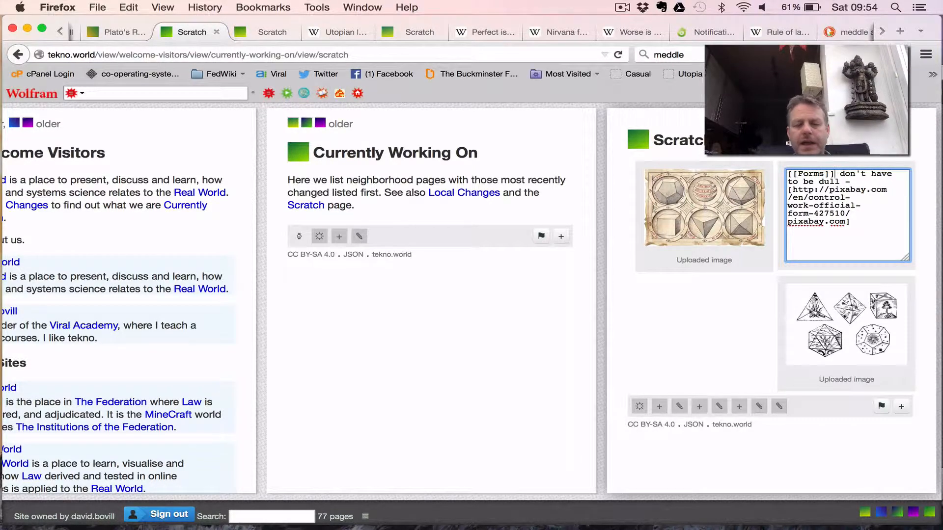
key("super+s")
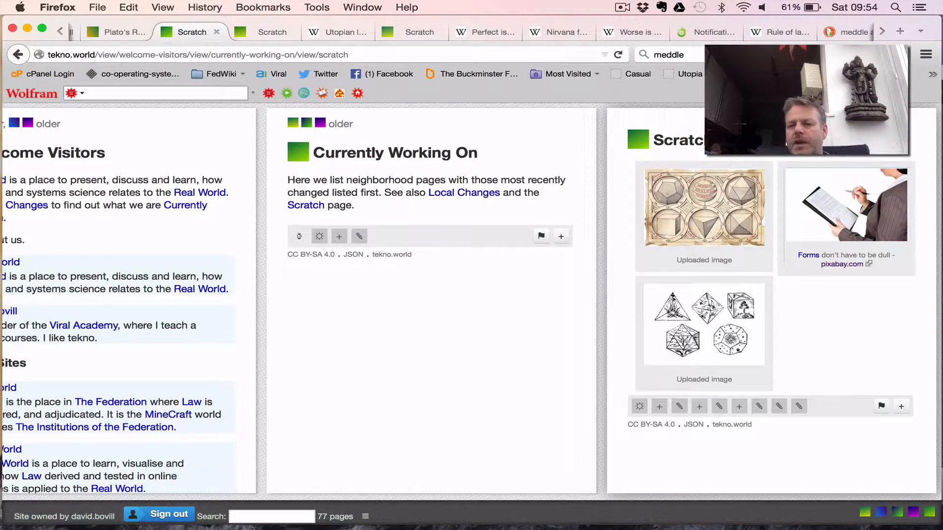
- Open the Forms link in the clipboard photo's caption, and move the captioned photo from Scratch to the Currently Working On page
left_click(807, 256)
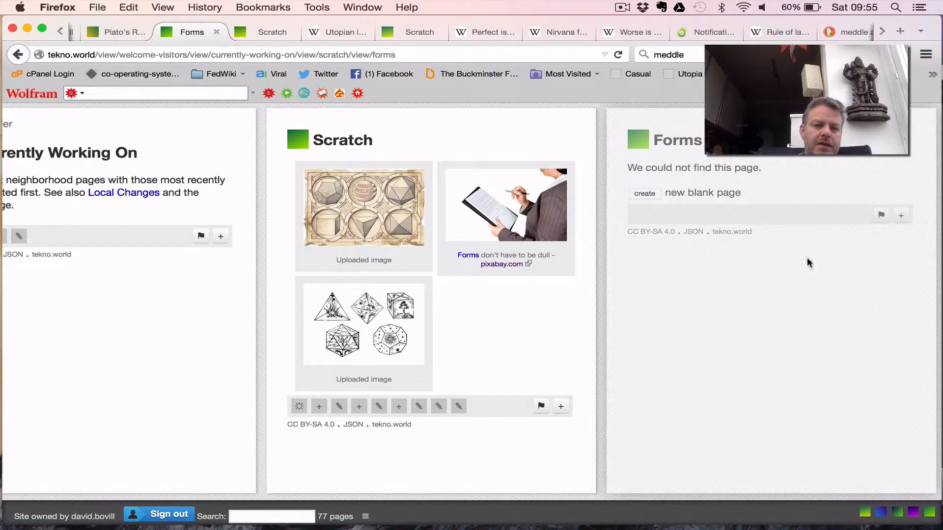
left_click(149, 321)
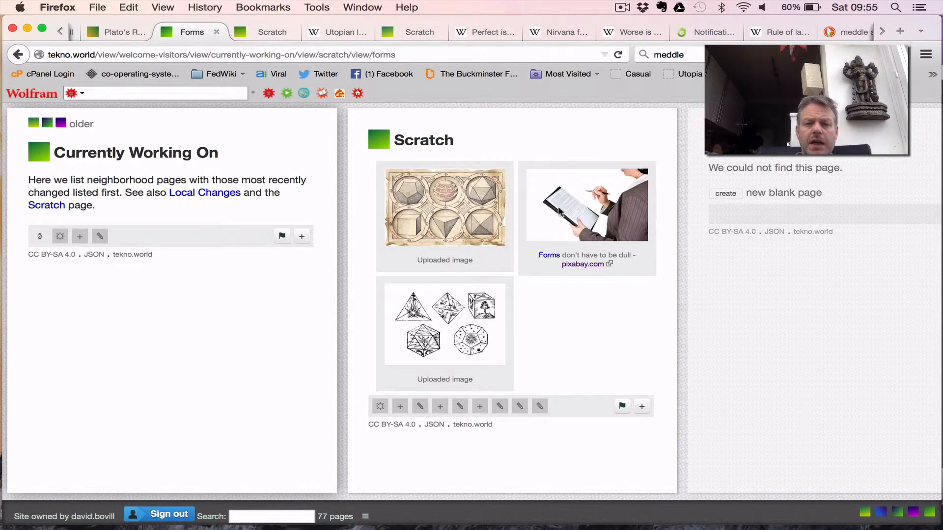
left_click_drag(564, 209, 219, 275)
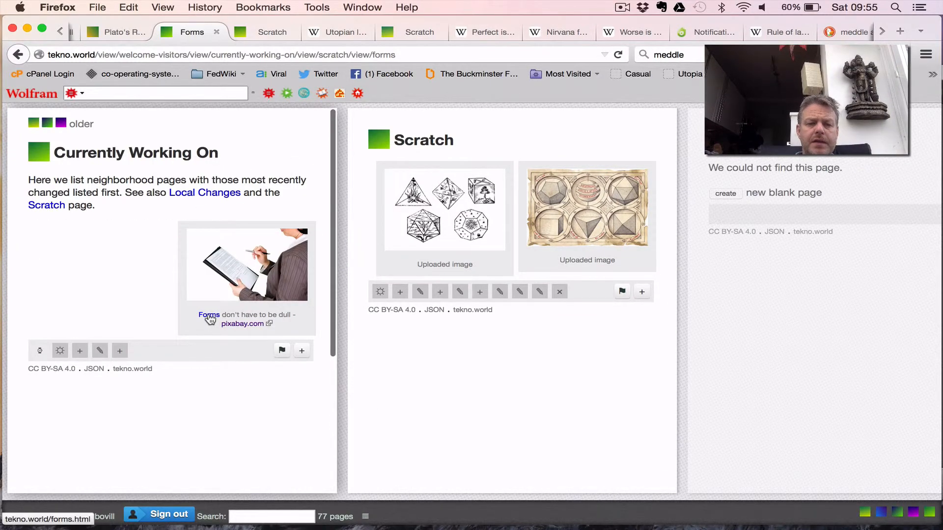